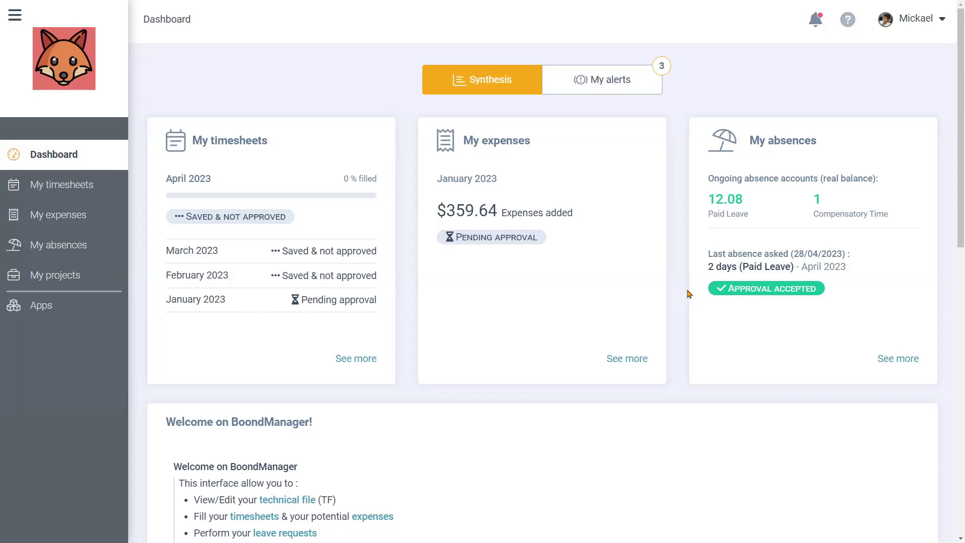
- Open My absences and move the absence calendar forward to May 2023
left_click(107, 251)
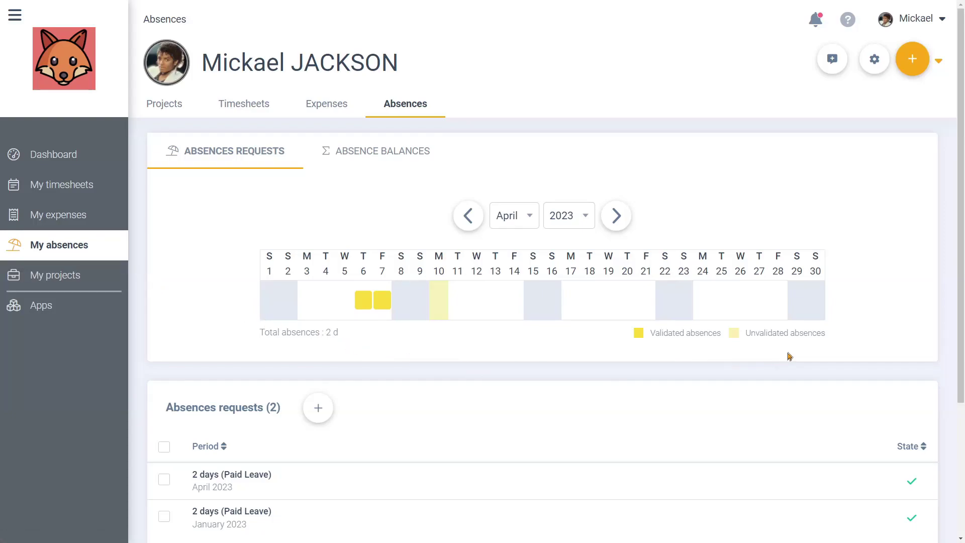
left_click(616, 215)
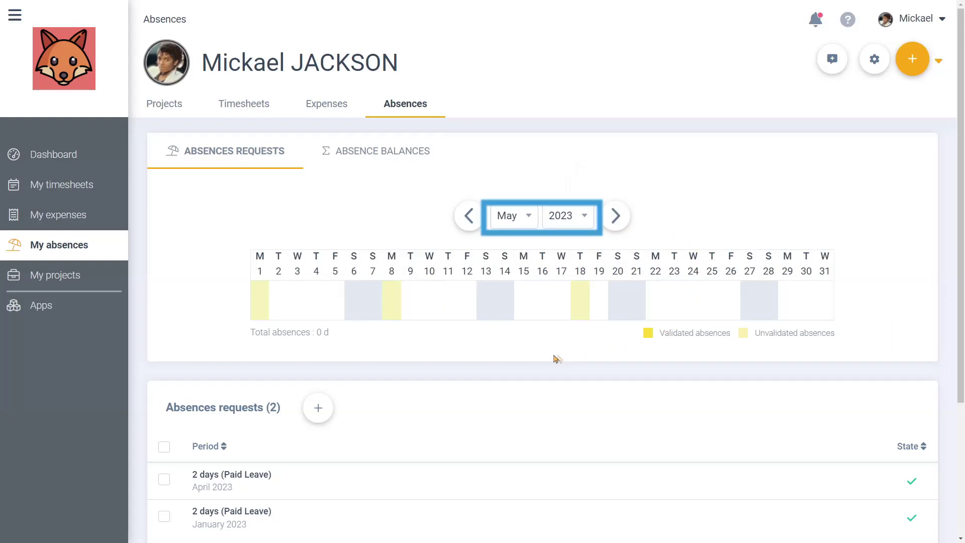
scroll(492, 359, "down", 3)
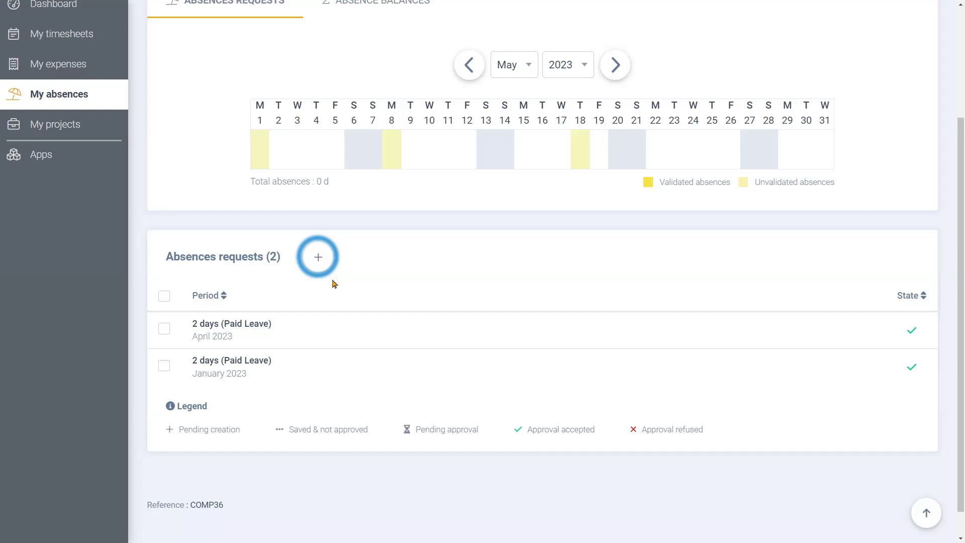
- Create a new absence request and display the Paid Leave and Compensatory Time balances
left_click(318, 257)
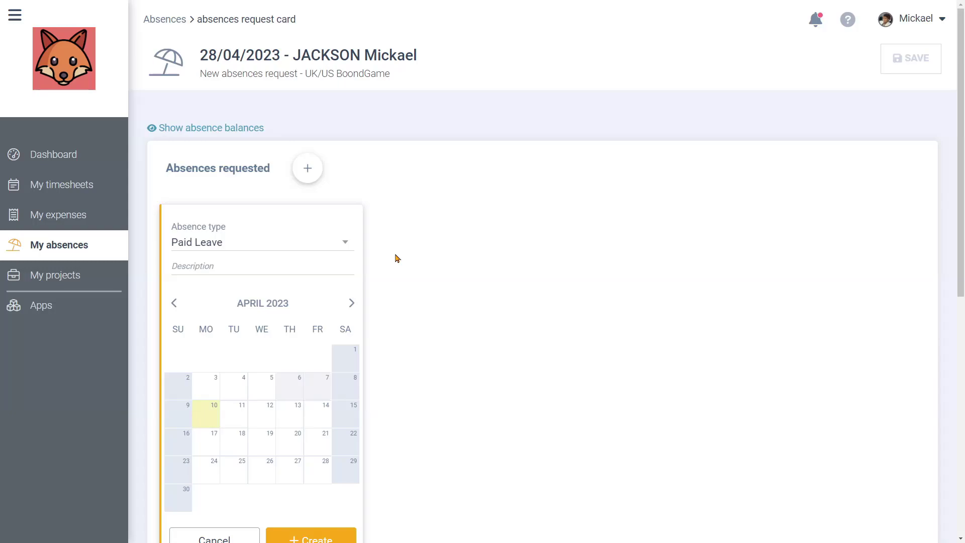
left_click(260, 128)
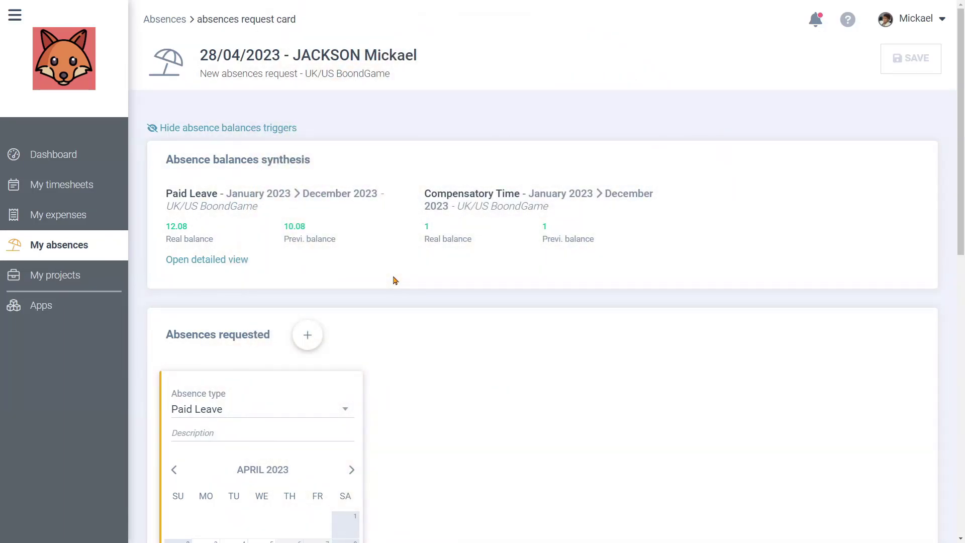
scroll(395, 280, "down", 1)
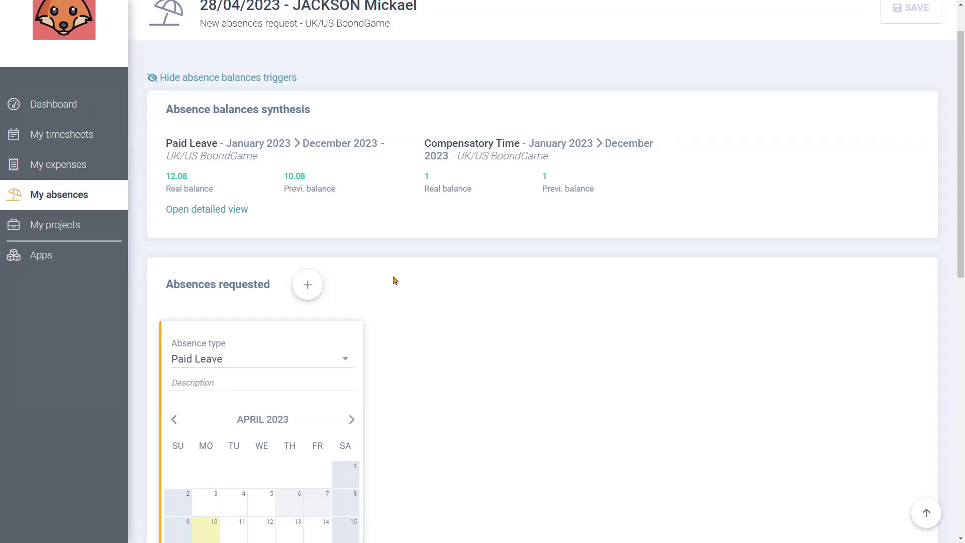
scroll(395, 280, "down", 3)
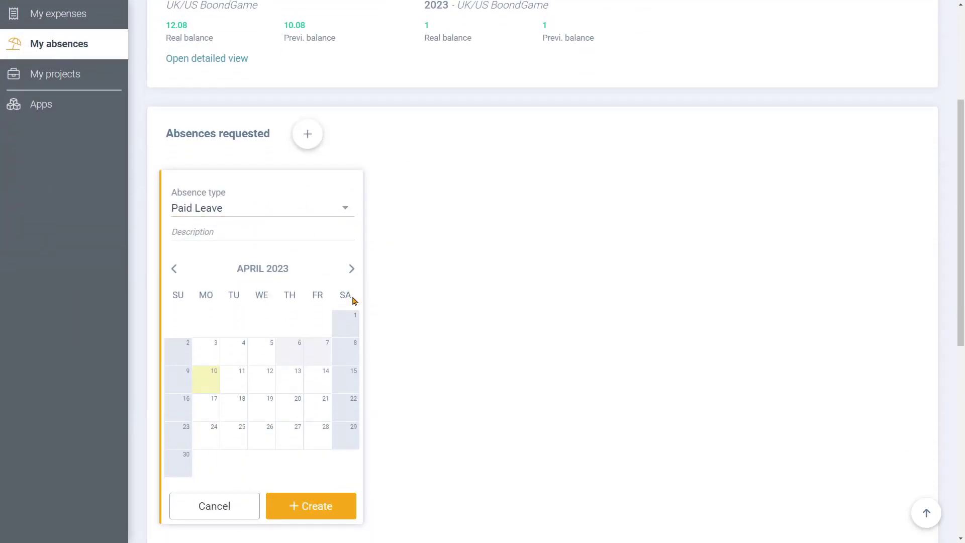
- Enter 1 day of Paid Leave on each of May 2, 3, 4 and 5, 2023, and create the entry
left_click(351, 268)
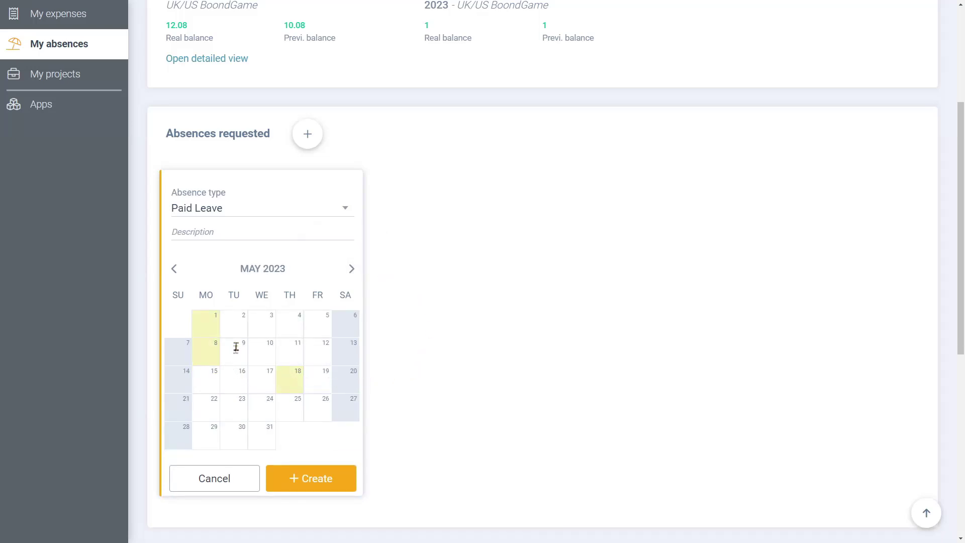
type("1")
key("Tab")
type("1")
key("Tab")
type("1")
key("Tab")
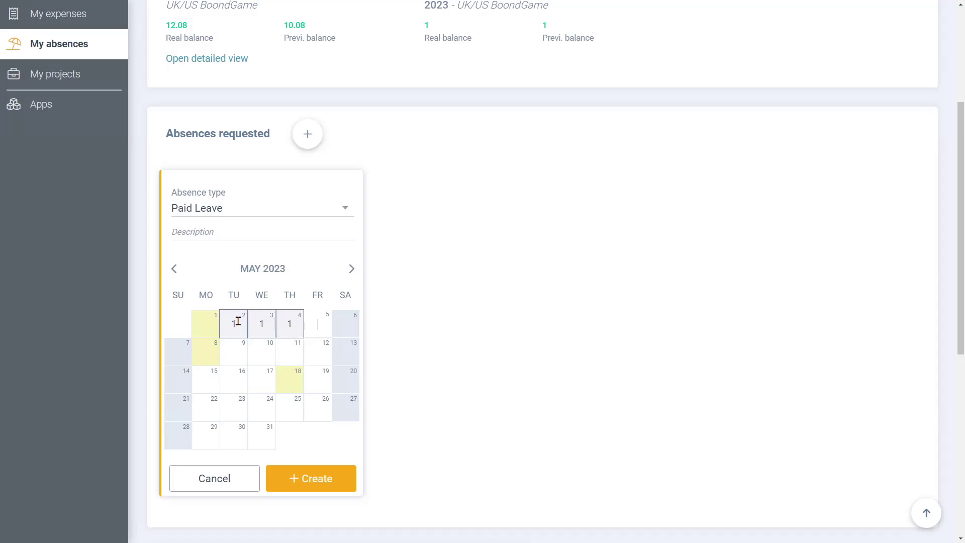
type("1")
key("Tab")
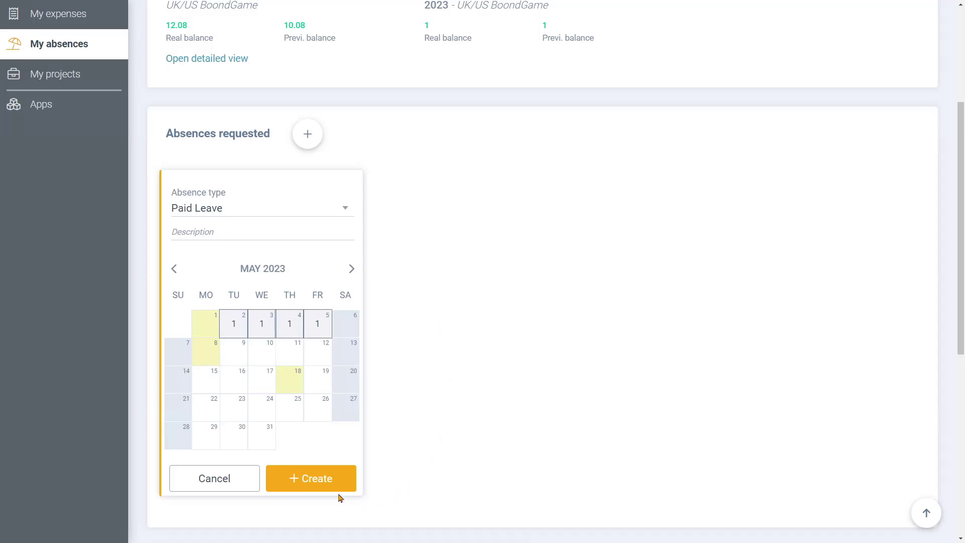
left_click(339, 488)
- Save the absence request holding the 4 Paid Leave days
scroll(751, 322, "up", 4)
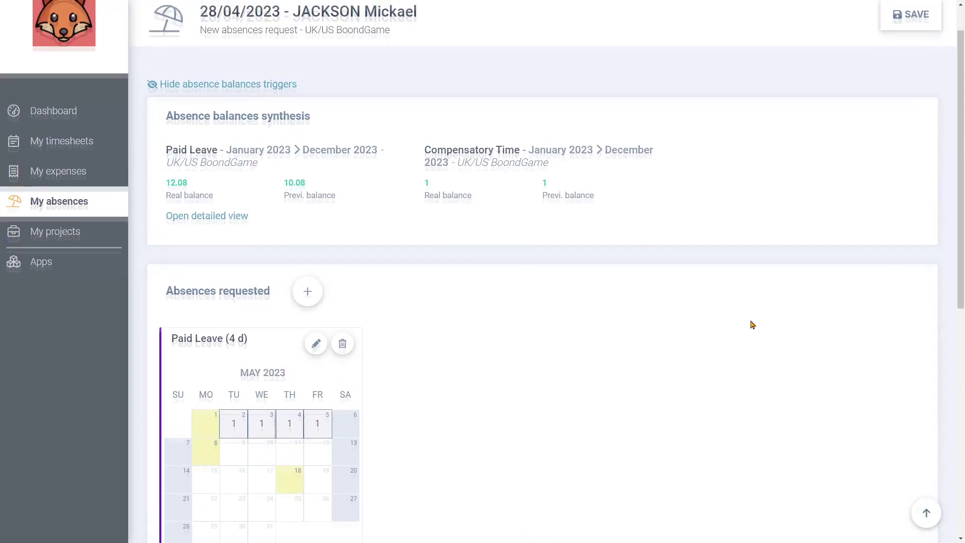
left_click(921, 60)
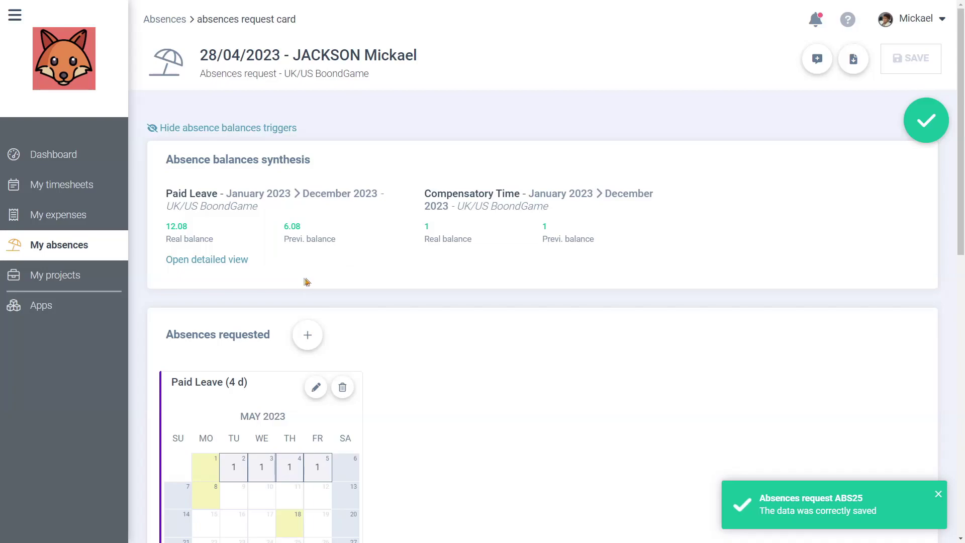
scroll(491, 280, "down", 7)
scroll(518, 284, "down", 3)
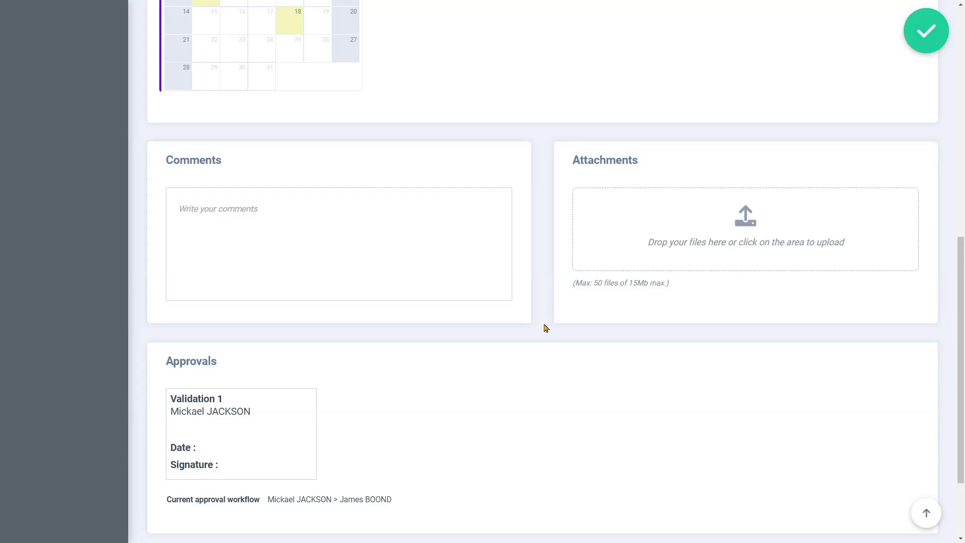
scroll(546, 328, "up", 7)
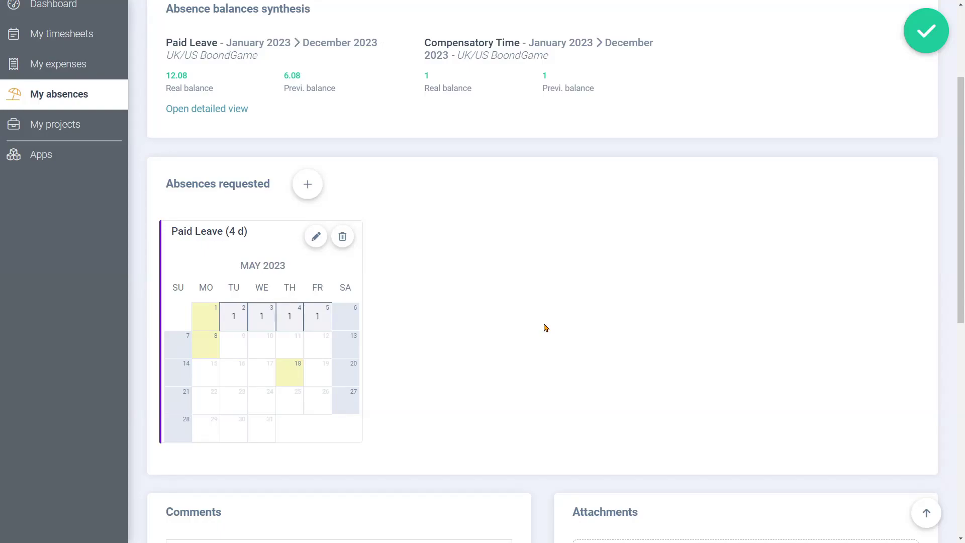
left_click(314, 198)
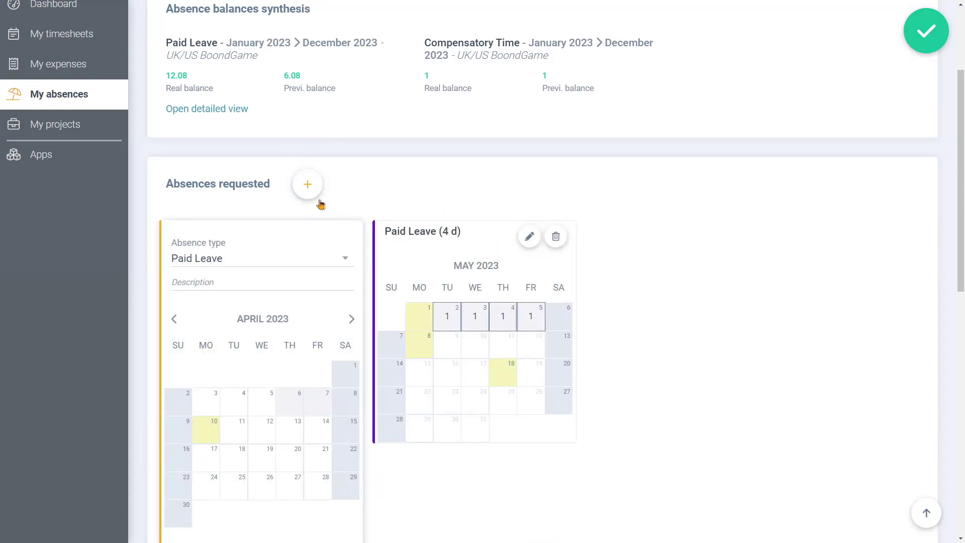
- Set the new line's type to Compensatory Time and enter 0,5 day on April 11, 2023
left_click(341, 259)
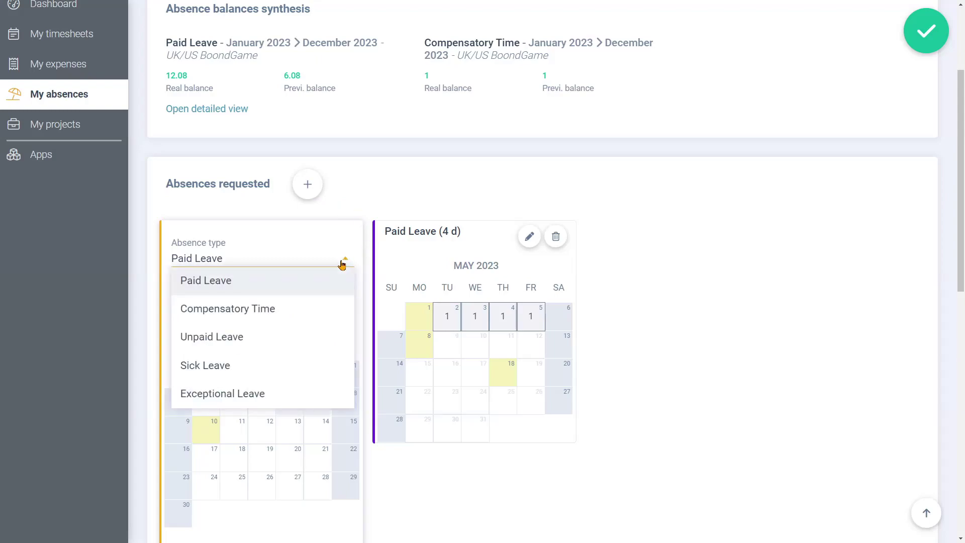
left_click(270, 311)
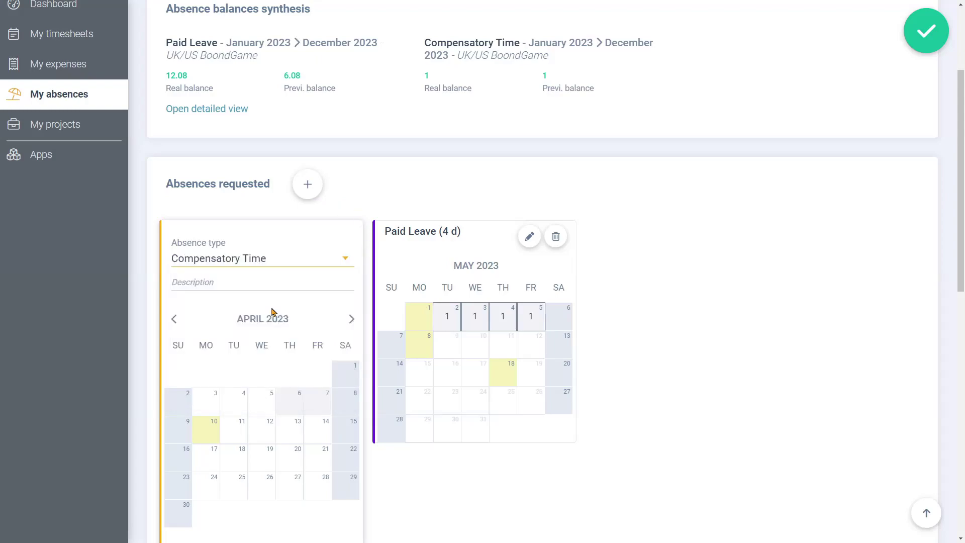
left_click(238, 432)
type("0")
type(",5")
scroll(452, 483, "down", 2)
- Create the 0.5-day Compensatory Time line and confirm sending the request for approval
left_click(345, 459)
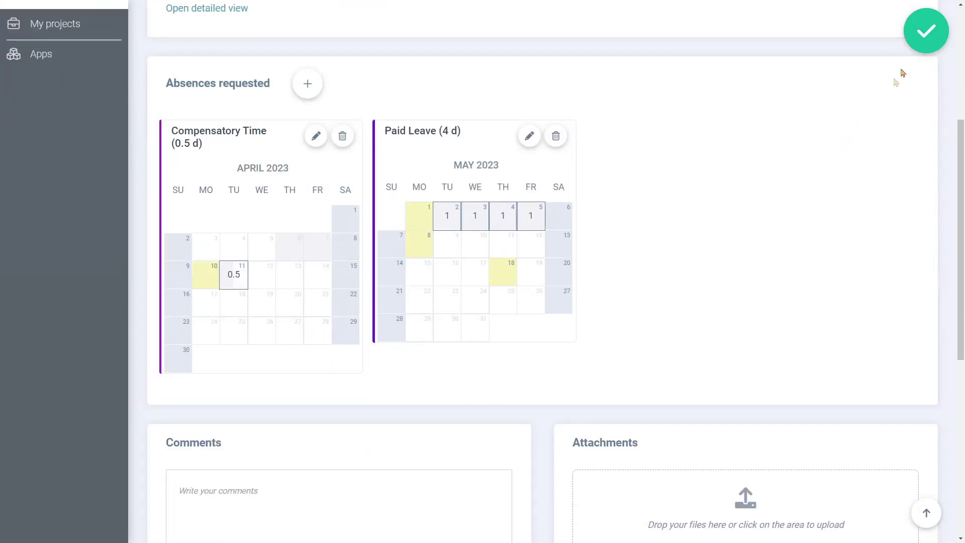
left_click(926, 44)
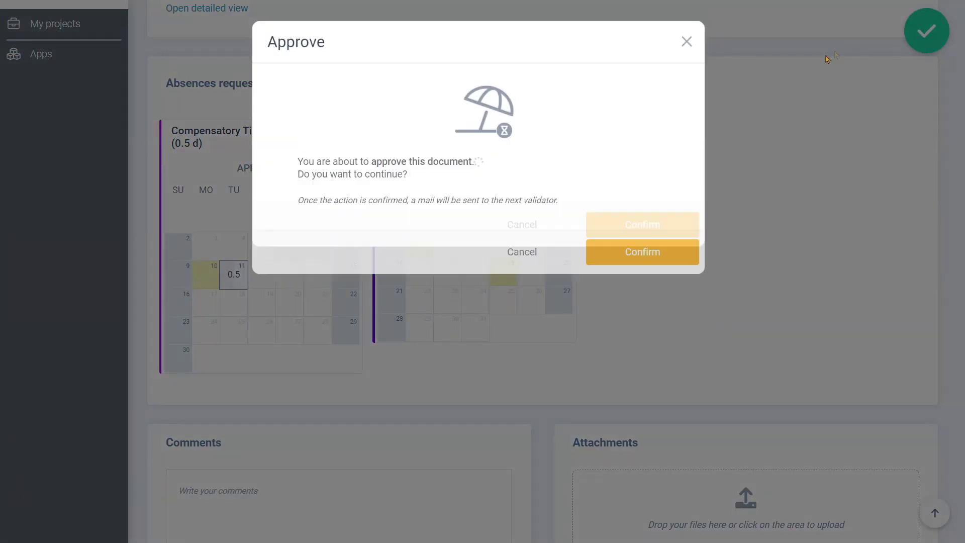
left_click(651, 256)
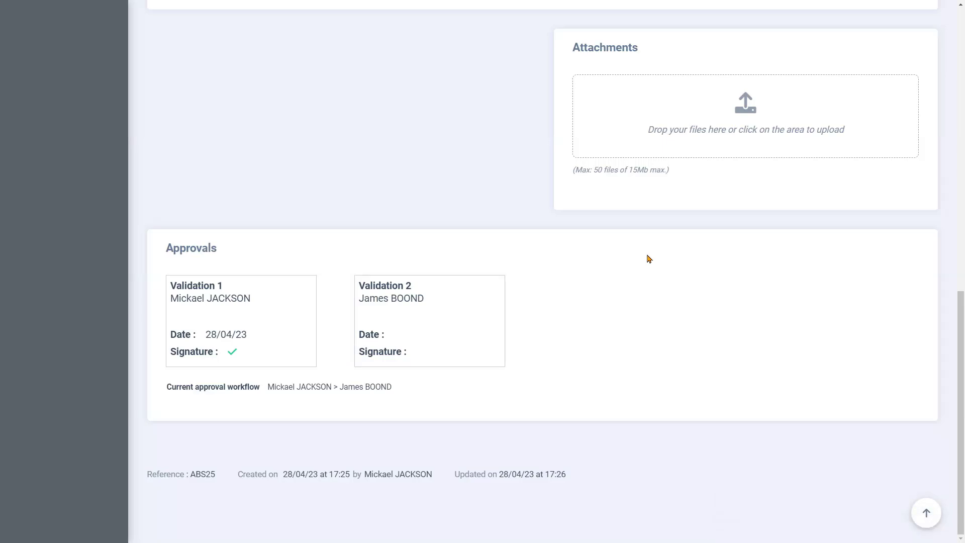
scroll(649, 258, "up", 15)
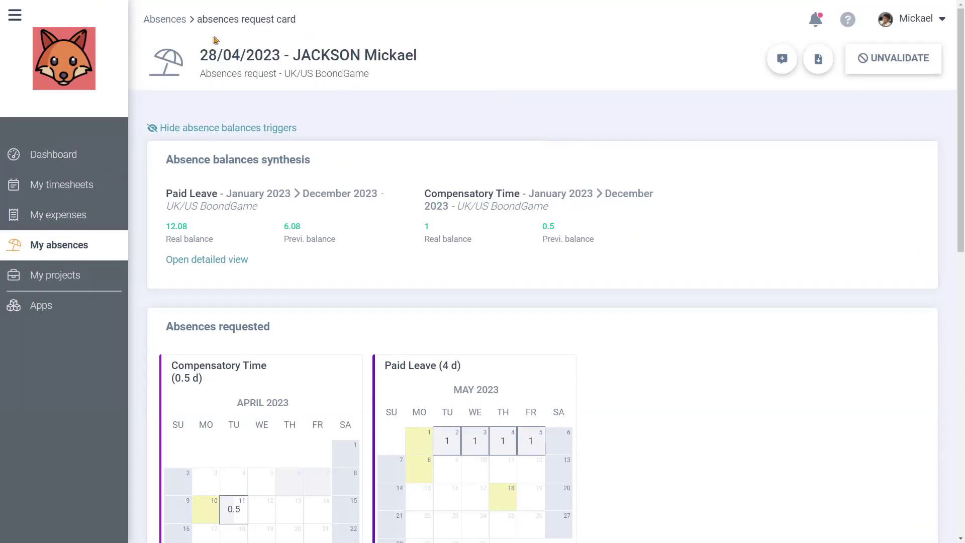
- Go back to the Absences overview, show May 2023, and check the pending 4.5-day request
left_click(162, 20)
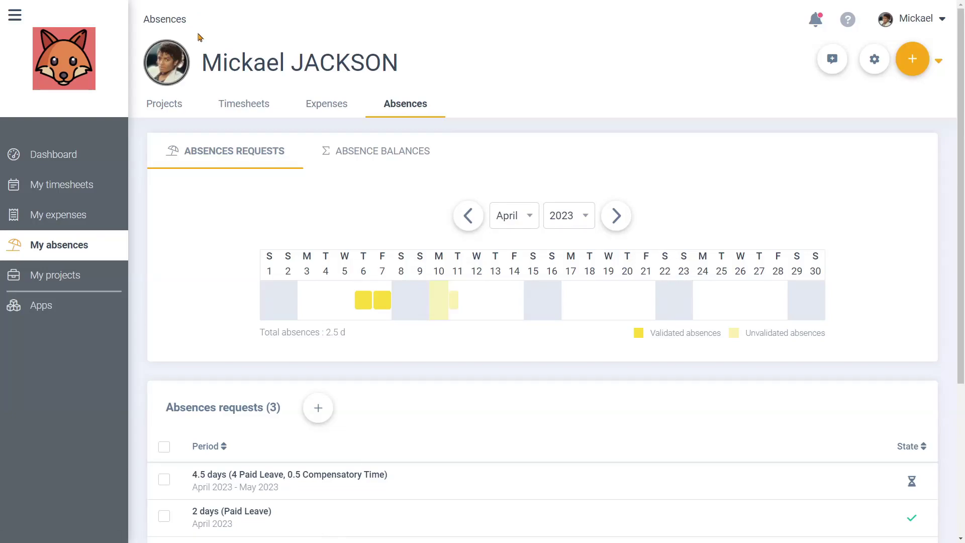
left_click(616, 216)
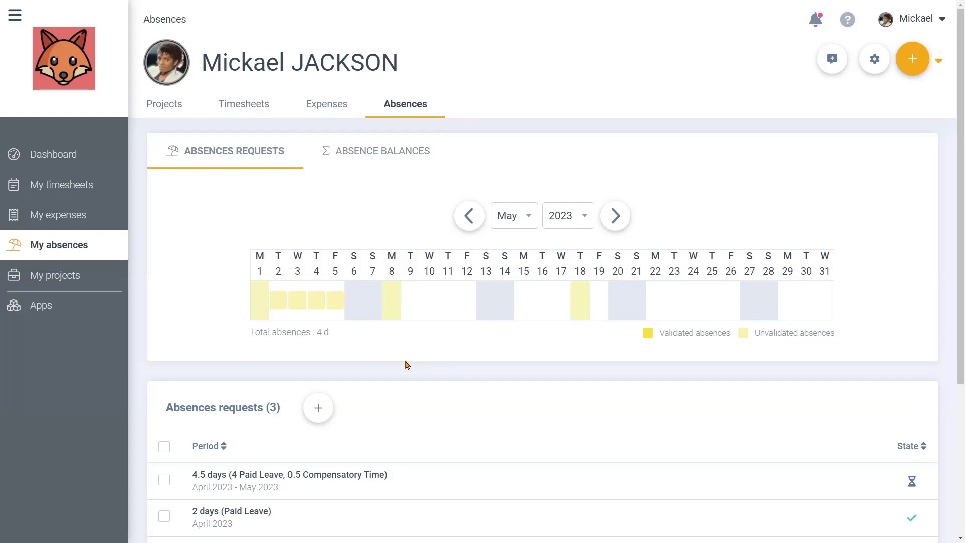
scroll(498, 366, "down", 5)
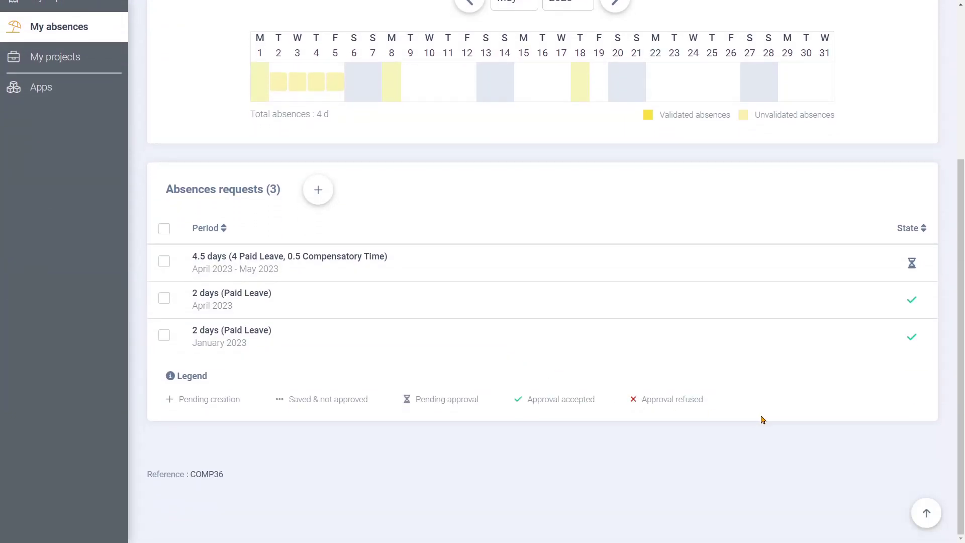